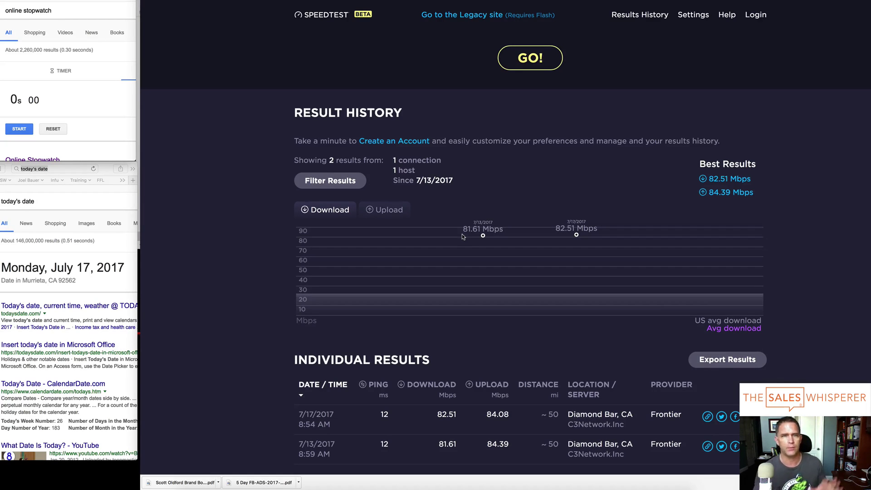
- Highlight the weekday in today's date search result and switch the Speedtest result history to the upload graph
click(4, 68)
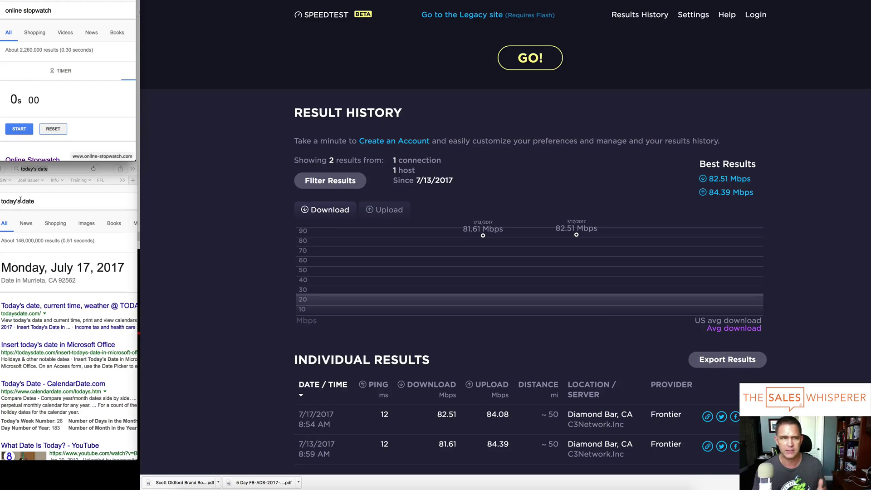
click(20, 270)
double_click(19, 270)
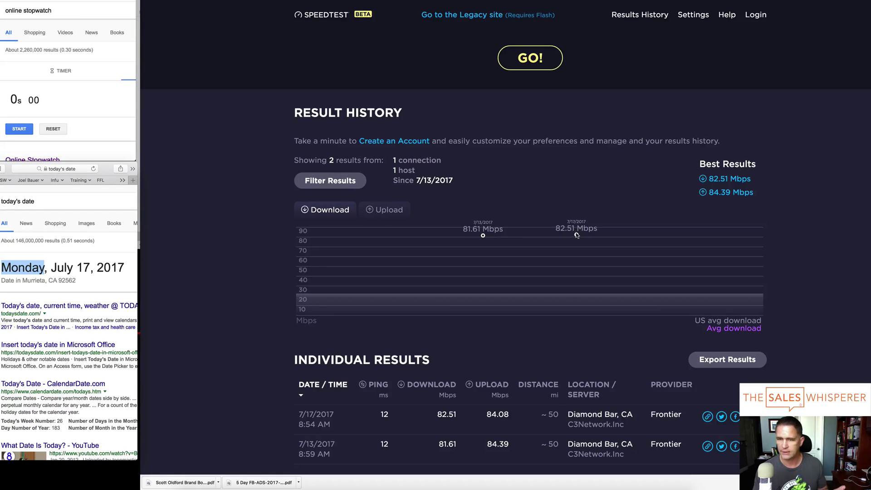
click(392, 213)
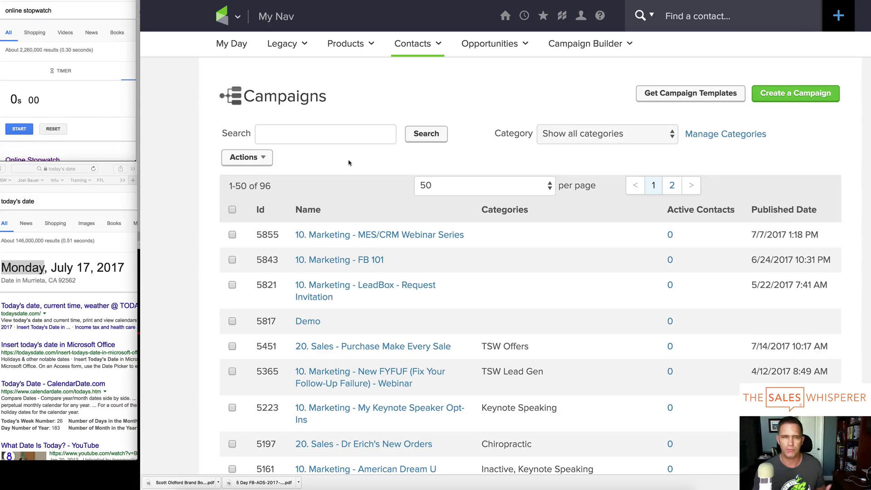
- Time the opening of the "10. Marketing - FB 101" campaign with the online stopwatch, stopping it once the campaign has loaded
click(19, 128)
click(338, 259)
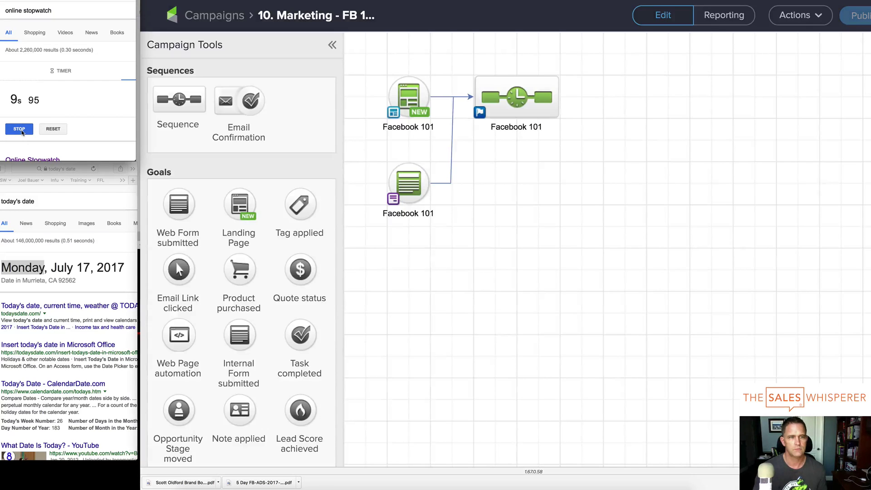
click(21, 131)
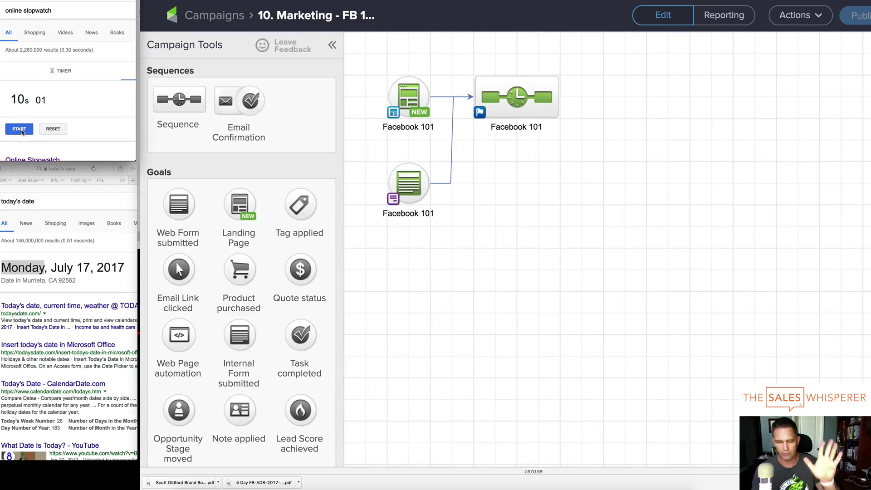
- Open the Facebook 101 sequence in the campaign and return to the campaign overview
click(504, 102)
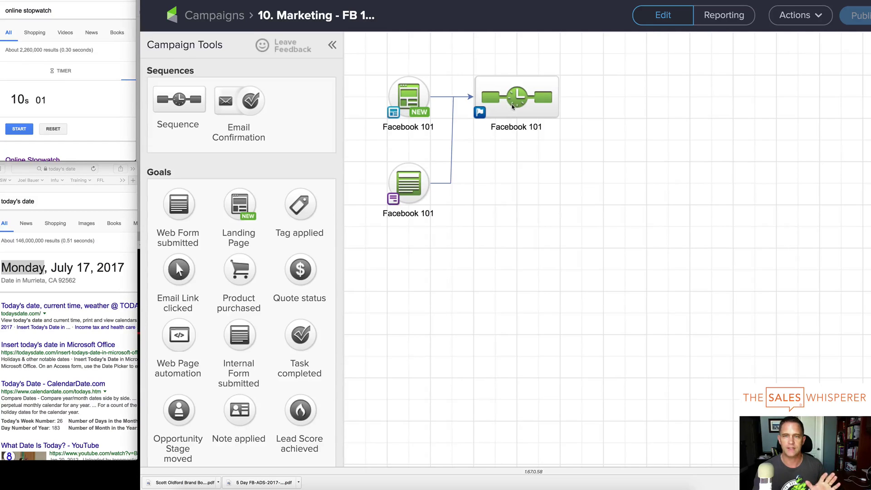
double_click(504, 102)
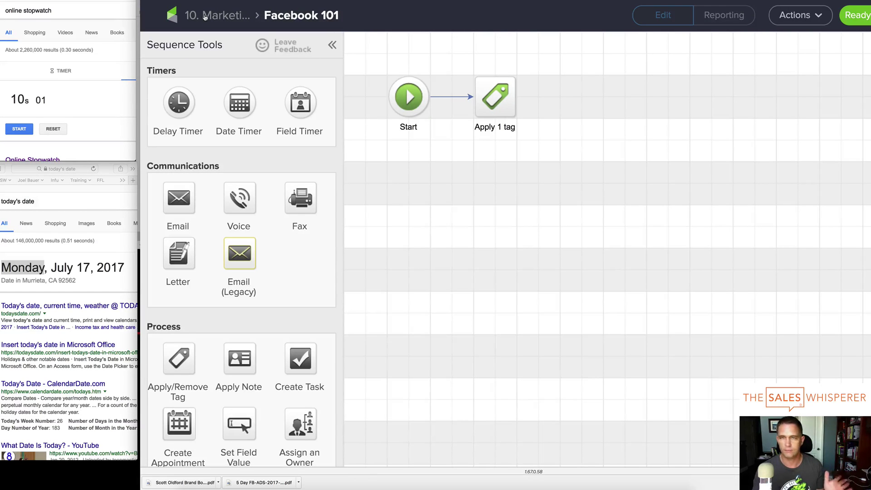
click(205, 17)
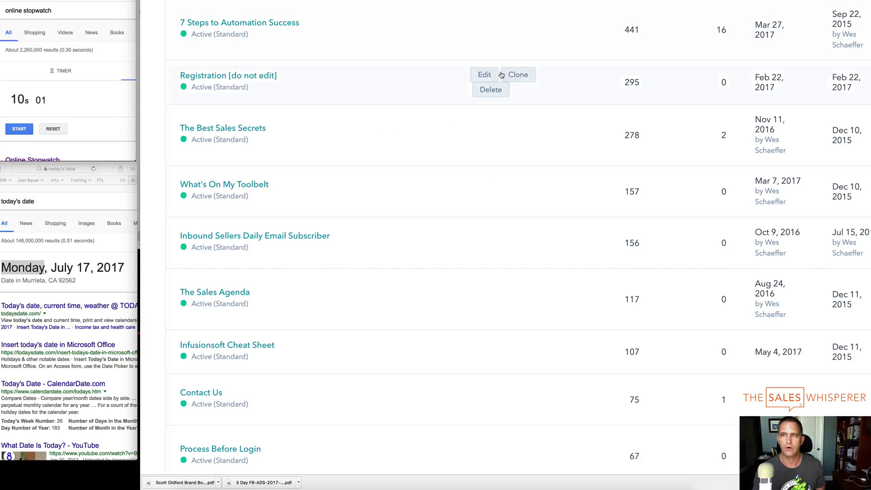
- Reset the stopwatch and time the opening of the "7 Steps to Automation Success" workflow, stopping once it has loaded
click(53, 129)
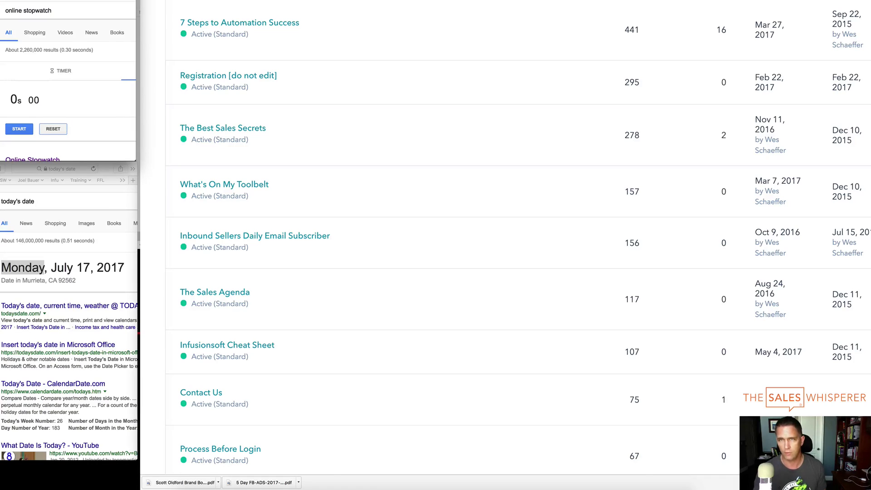
click(21, 130)
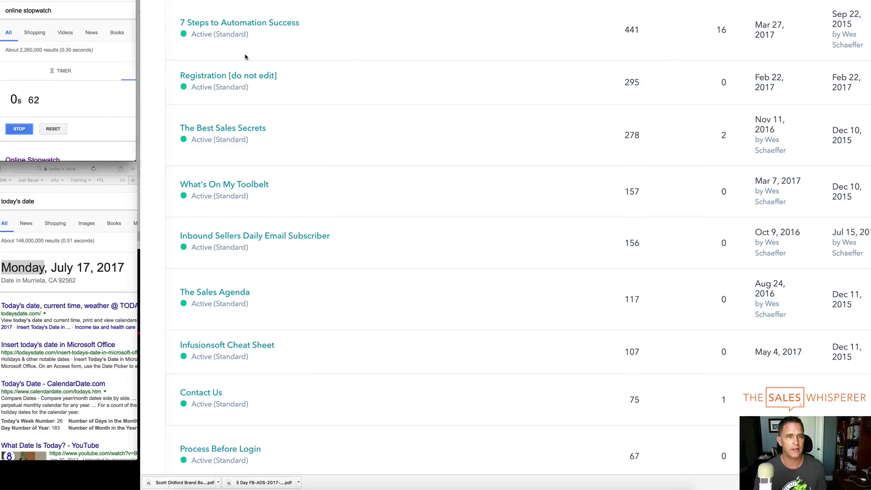
click(239, 22)
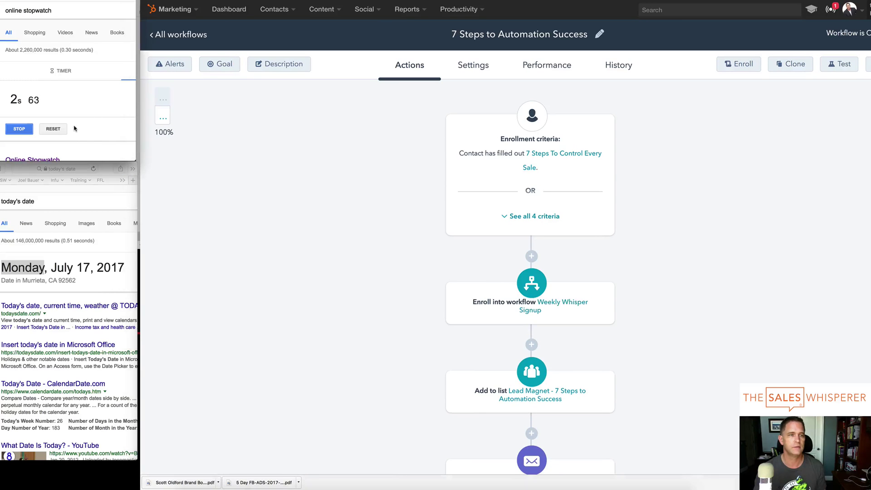
click(22, 130)
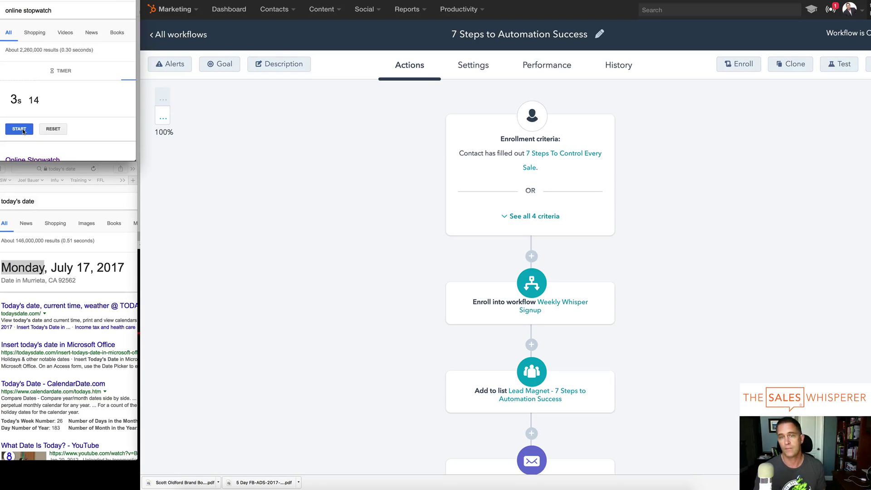
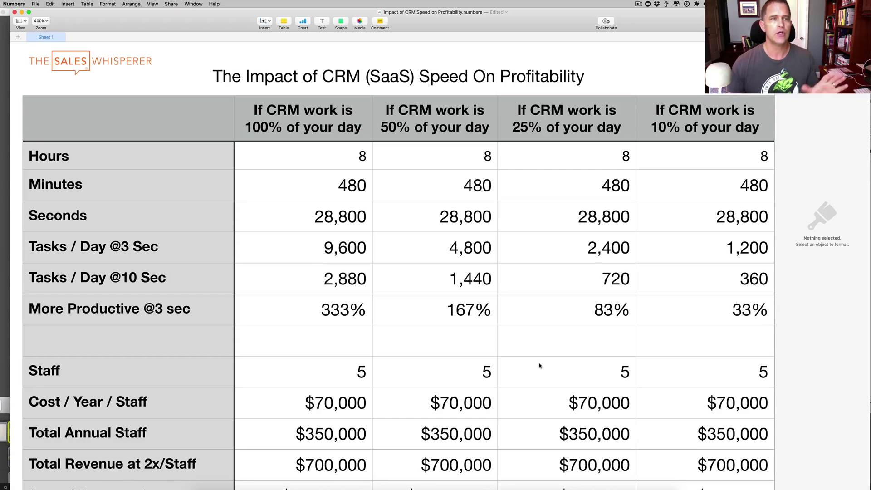
- Examine the Hours, Minutes and Seconds rows of the CRM speed table, including the 100% column's minutes and seconds formulas
click(155, 165)
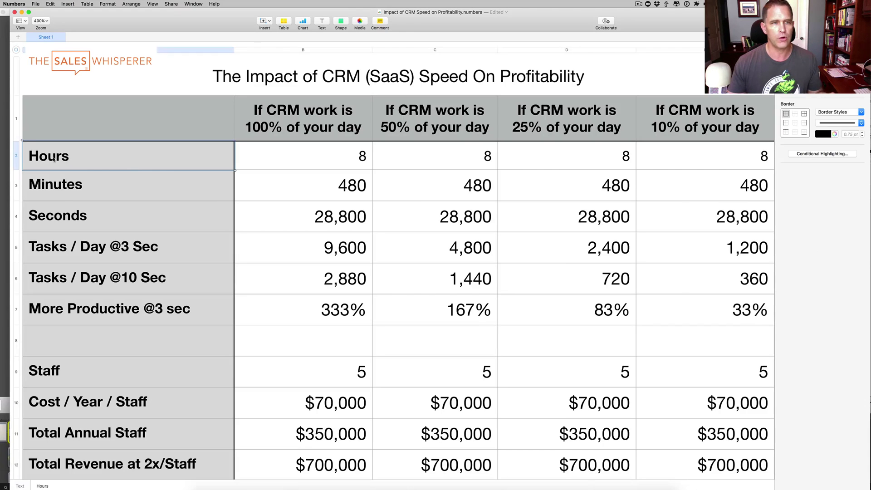
click(17, 157)
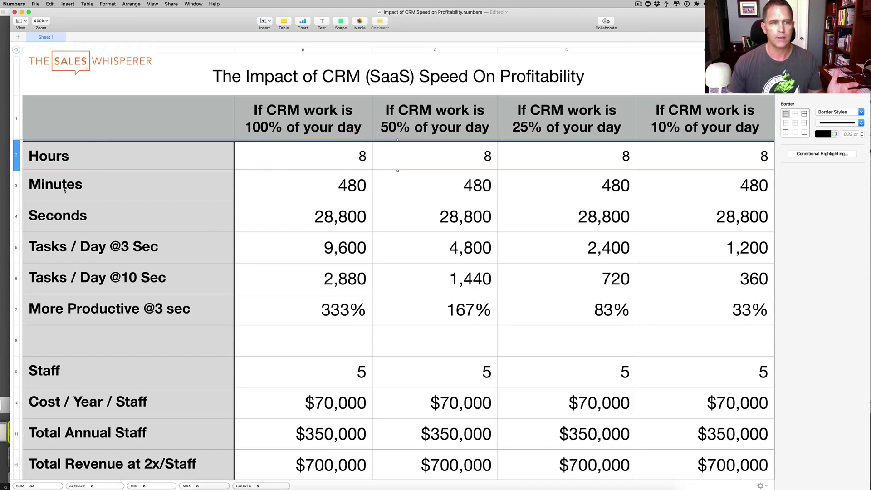
click(15, 187)
click(376, 195)
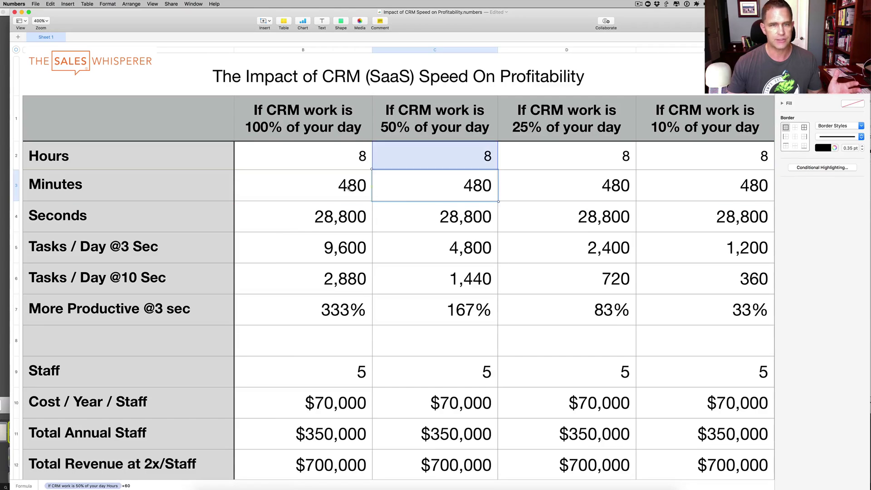
click(347, 187)
scroll(347, 187, down, 3)
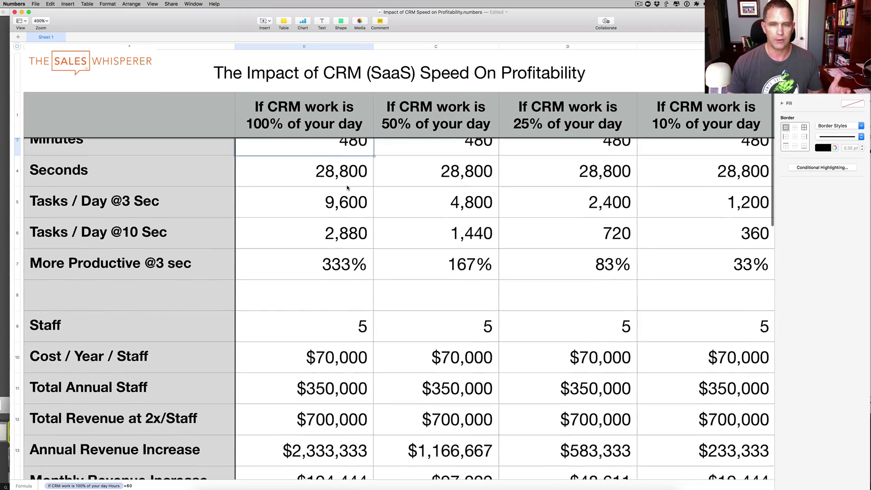
scroll(352, 188, up, 3)
click(341, 208)
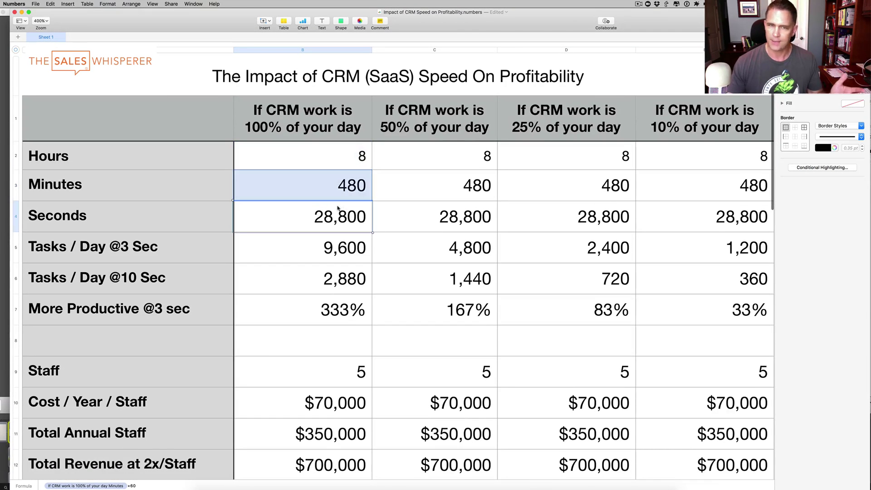
scroll(344, 227, right, 1)
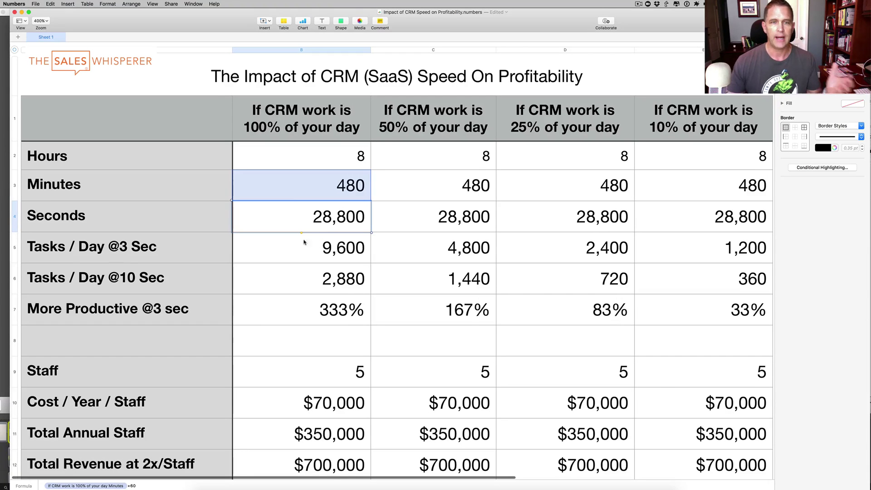
- Inspect the Tasks / Day @3 Sec formula for the 100% workday case and highlight that column's heading cell
click(216, 247)
click(309, 254)
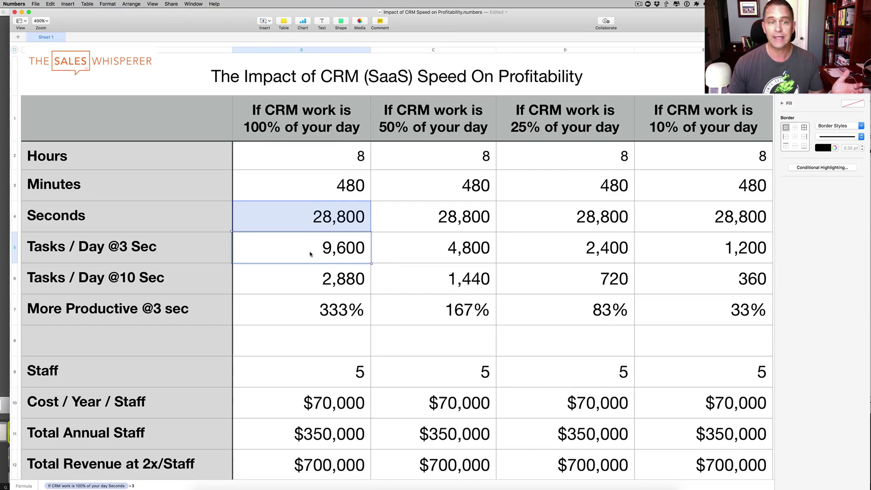
click(301, 121)
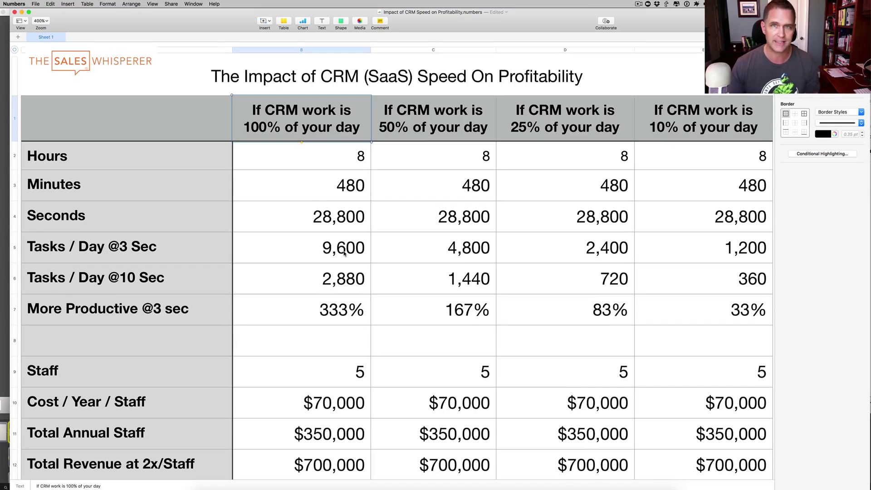
scroll(344, 253, down, 1)
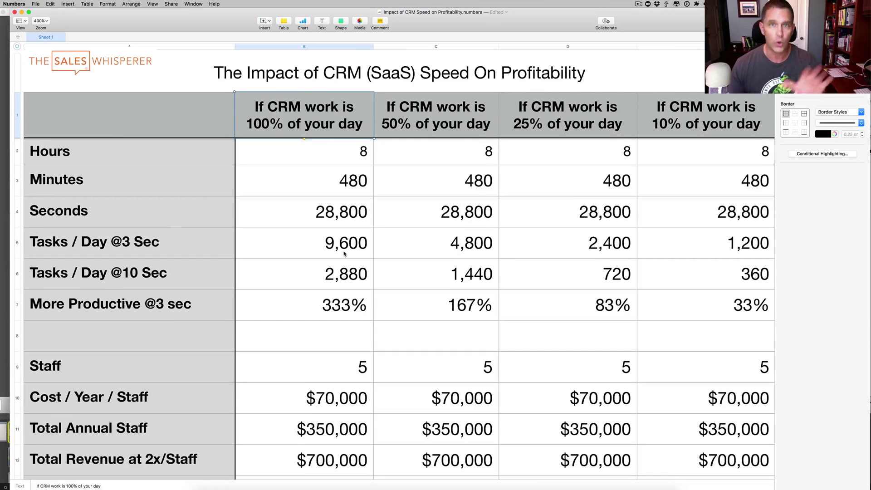
scroll(344, 254, down, 2)
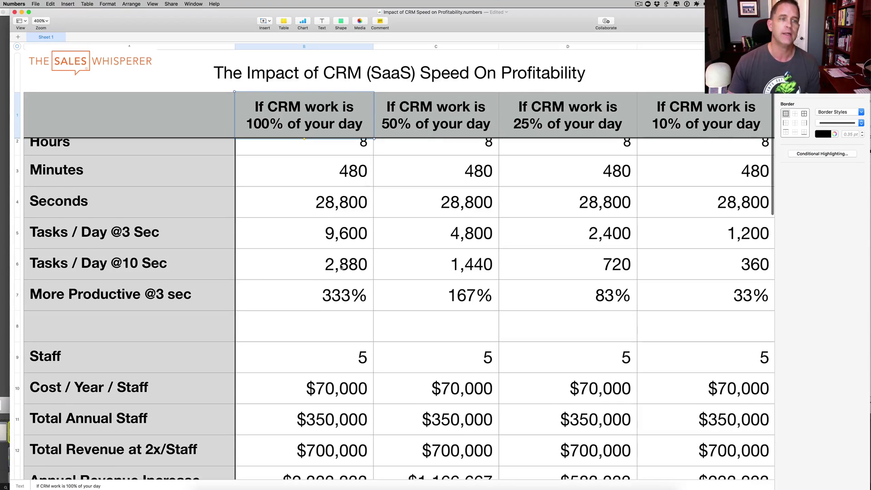
click(187, 259)
click(271, 263)
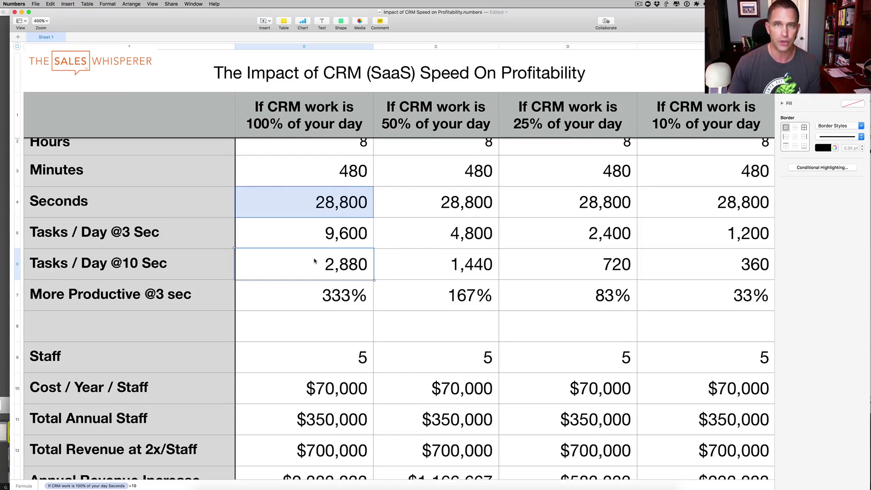
scroll(314, 260, down, 1)
click(328, 281)
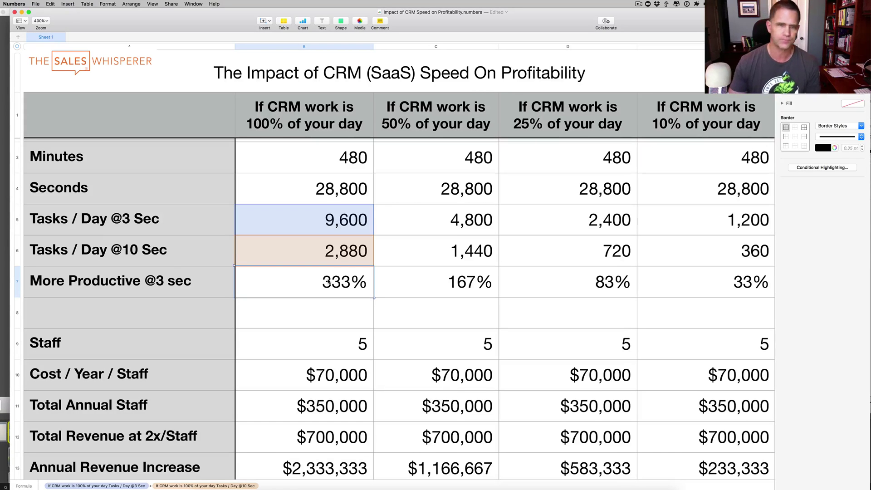
scroll(328, 281, up, 1)
scroll(328, 282, up, 2)
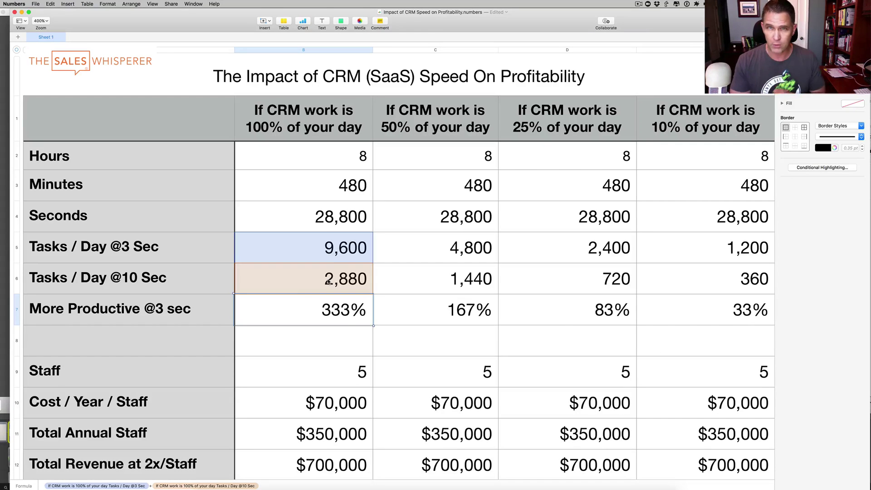
- Highlight the 50% workday column and inspect its Tasks / Day @3 Sec and More Productive @3 sec formulas
click(448, 131)
click(442, 51)
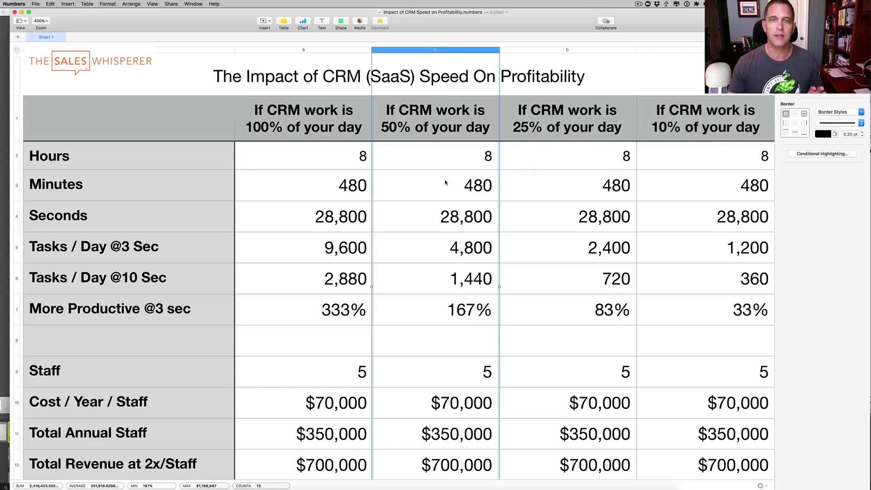
scroll(445, 189, down, 1)
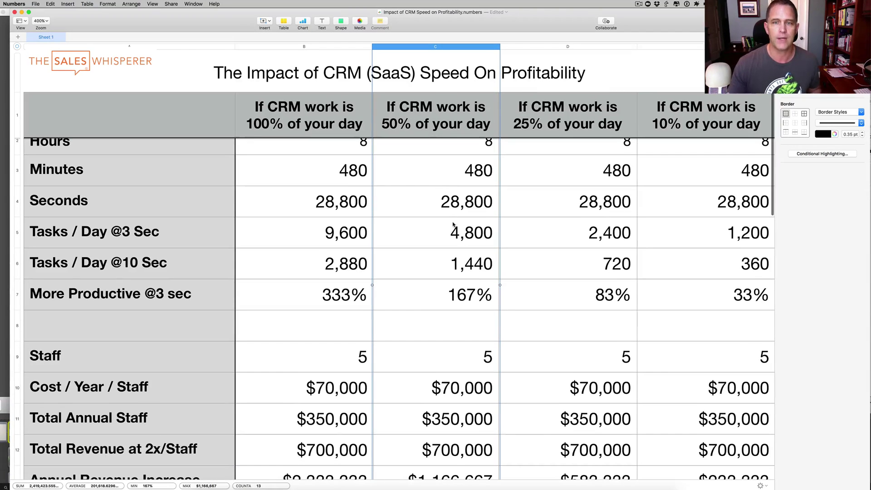
scroll(453, 223, up, 1)
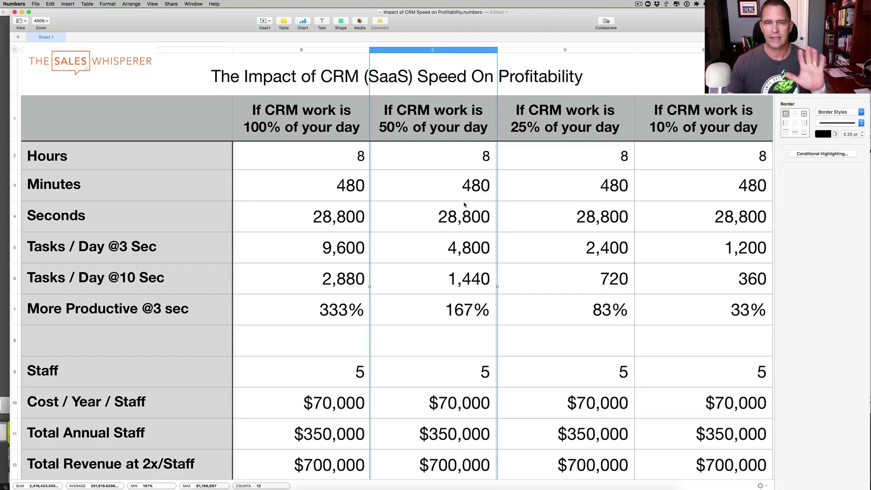
click(465, 242)
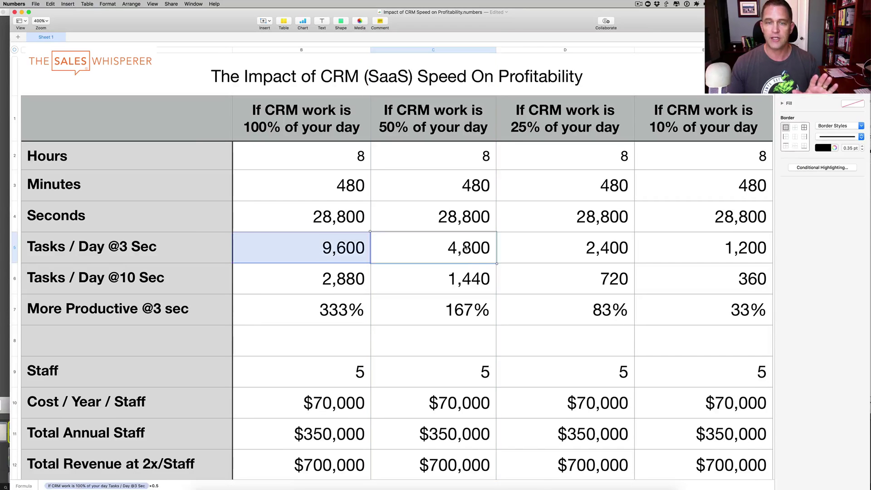
click(464, 303)
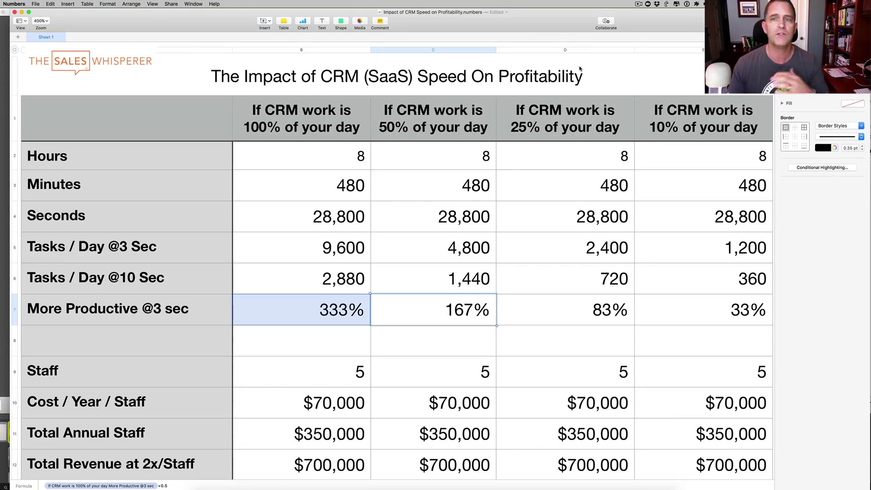
- Highlight the whole 25% workday column and the whole 10% workday column in turn to review their figures
click(569, 48)
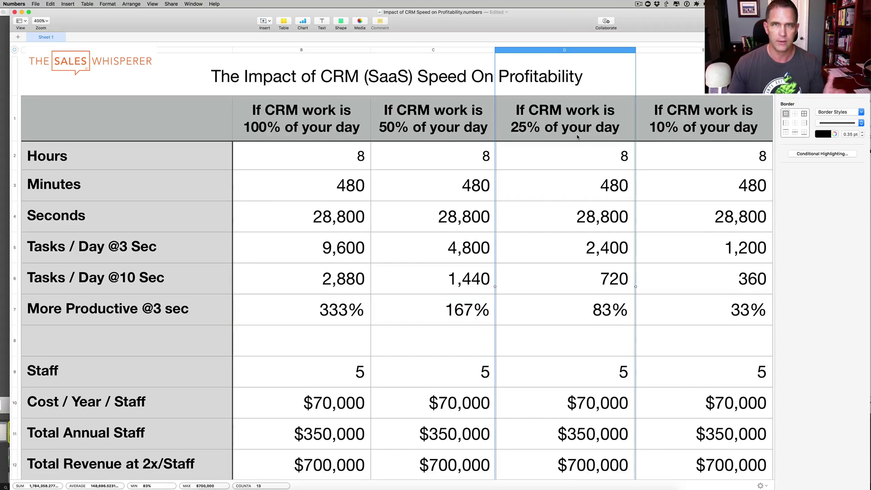
scroll(576, 134, down, 1)
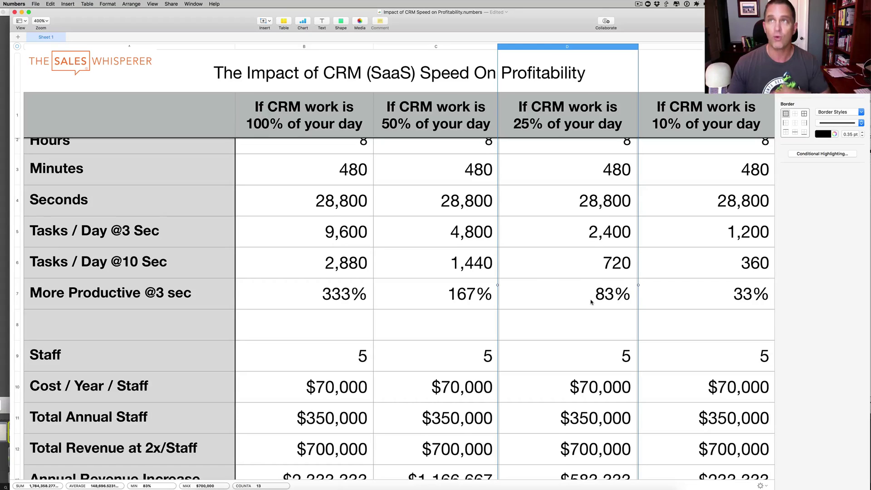
scroll(591, 301, up, 1)
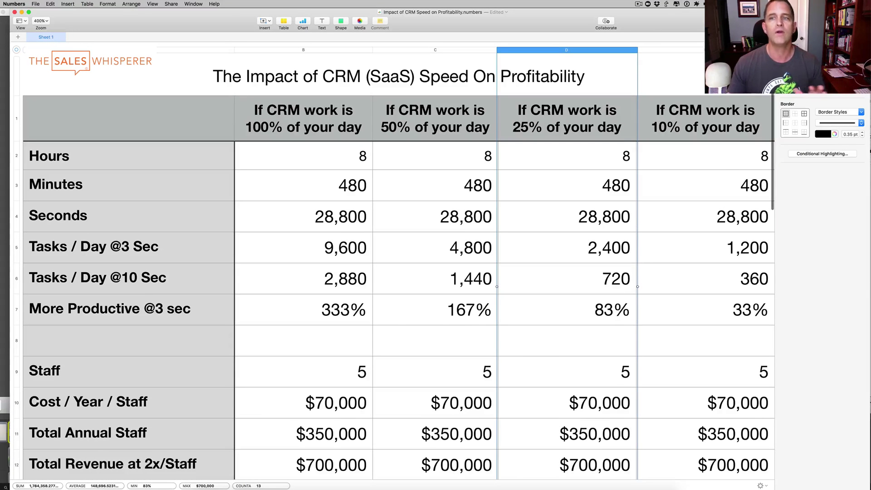
click(697, 51)
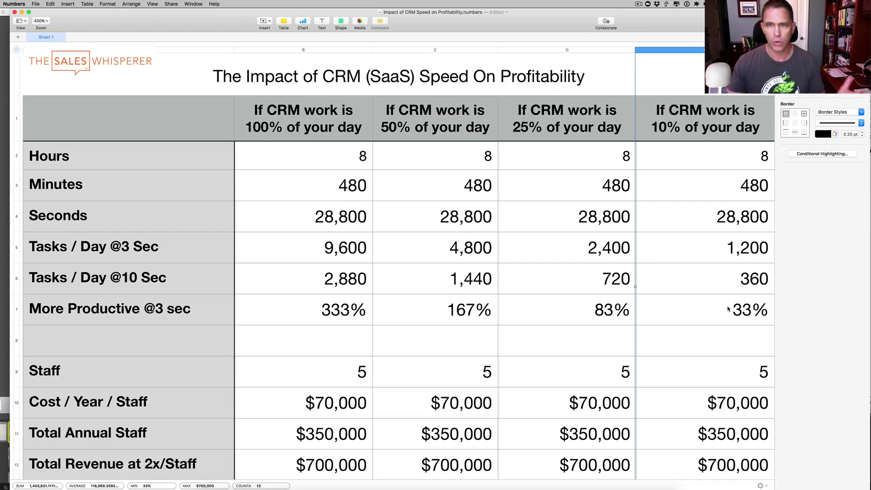
- Highlight the whole Staff row and inspect the Total Annual Staff formula for the 100% workday case
scroll(728, 308, down, 3)
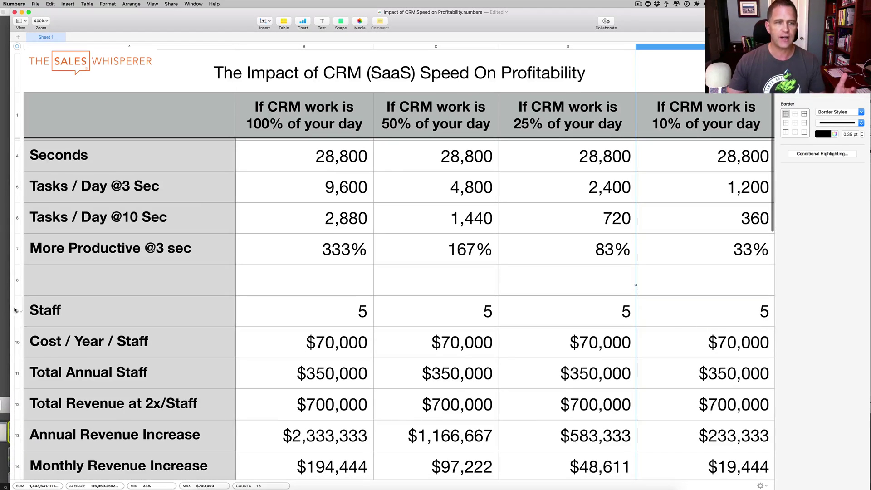
click(15, 310)
scroll(208, 311, down, 1)
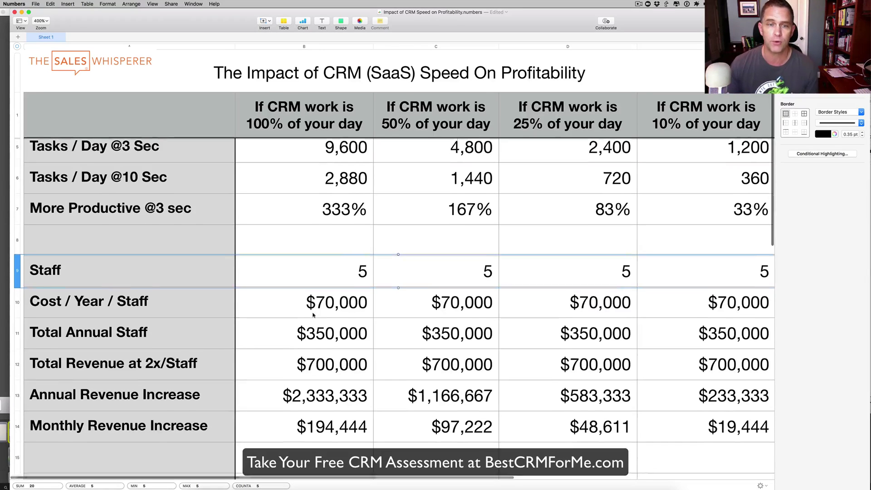
scroll(322, 320, down, 1)
click(331, 323)
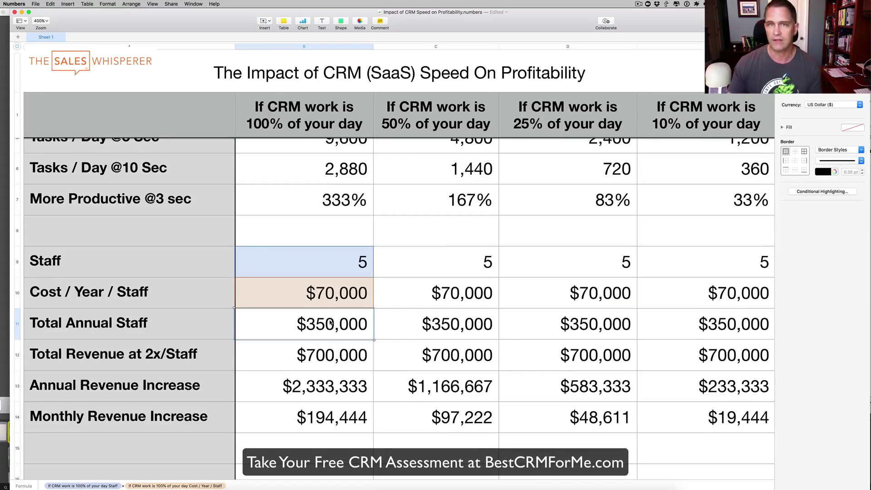
- Inspect the Total Revenue at 2x/Staff and Annual Revenue Increase formulas for the 100% workday case
scroll(331, 323, down, 1)
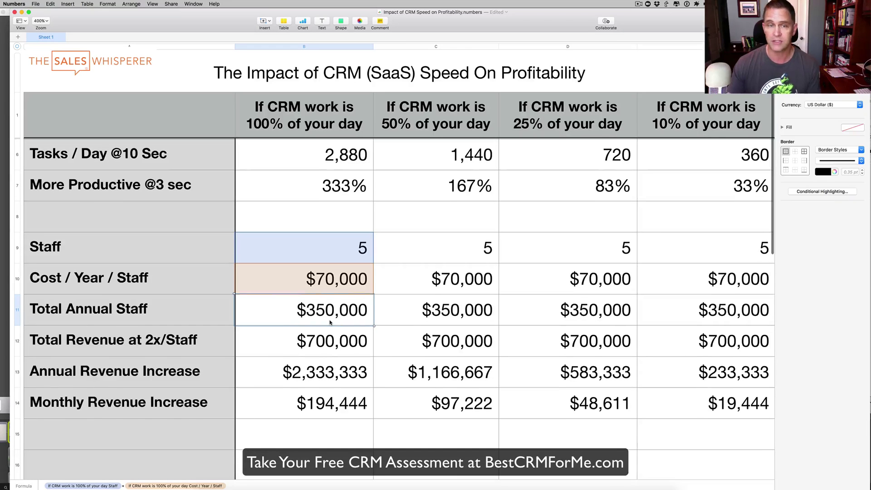
scroll(329, 322, down, 1)
click(325, 338)
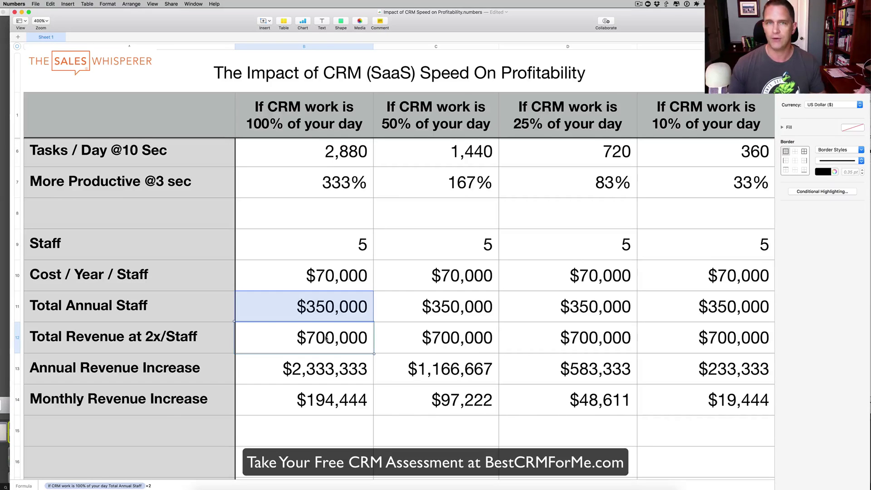
scroll(326, 338, down, 1)
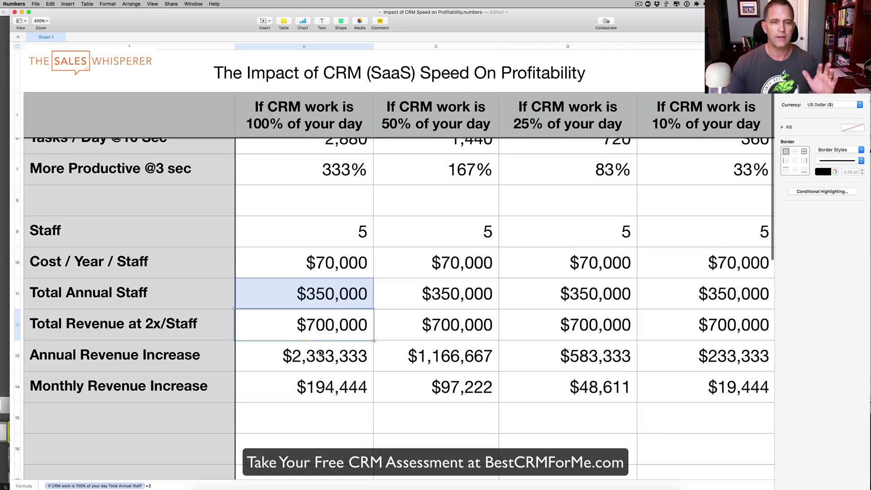
click(320, 353)
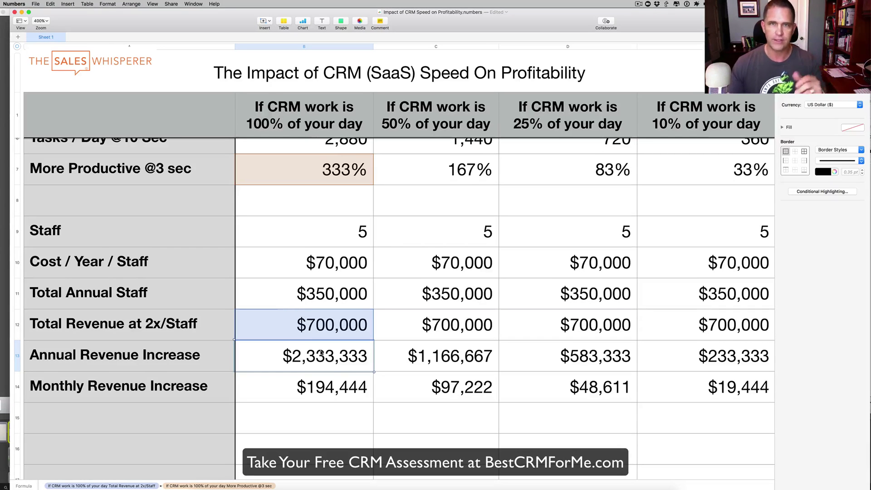
scroll(320, 354, up, 5)
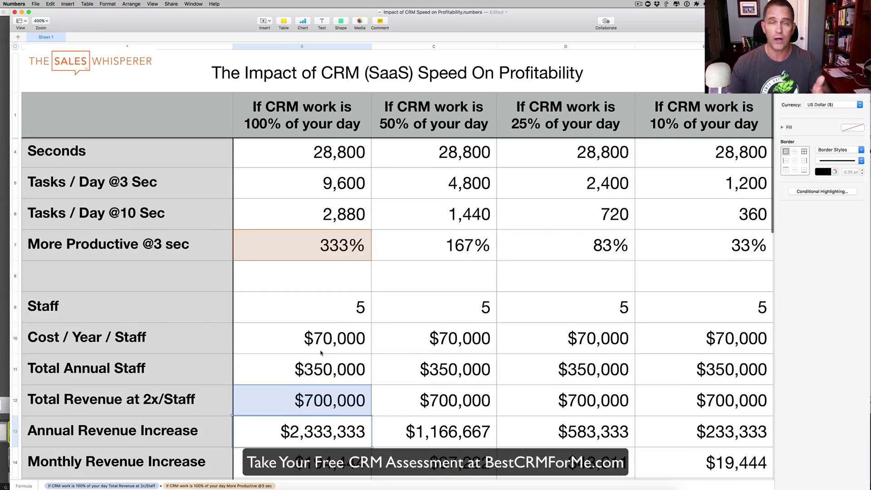
scroll(321, 353, down, 4)
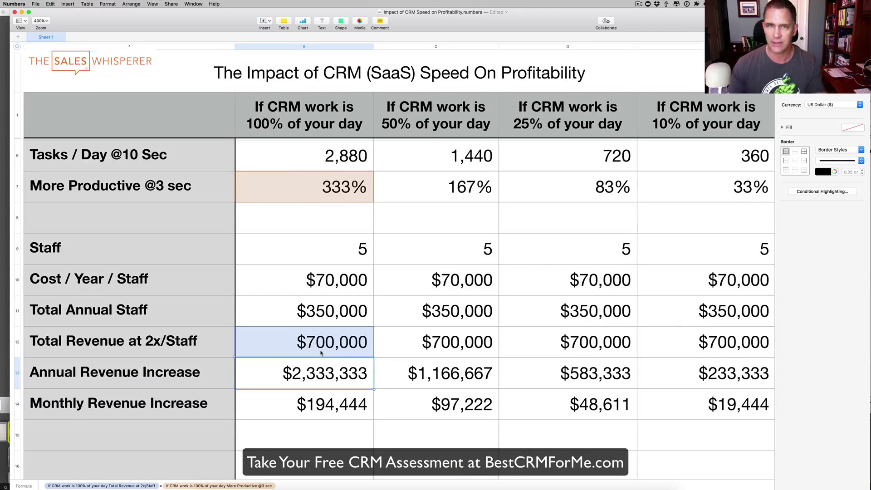
scroll(321, 353, down, 1)
double_click(326, 373)
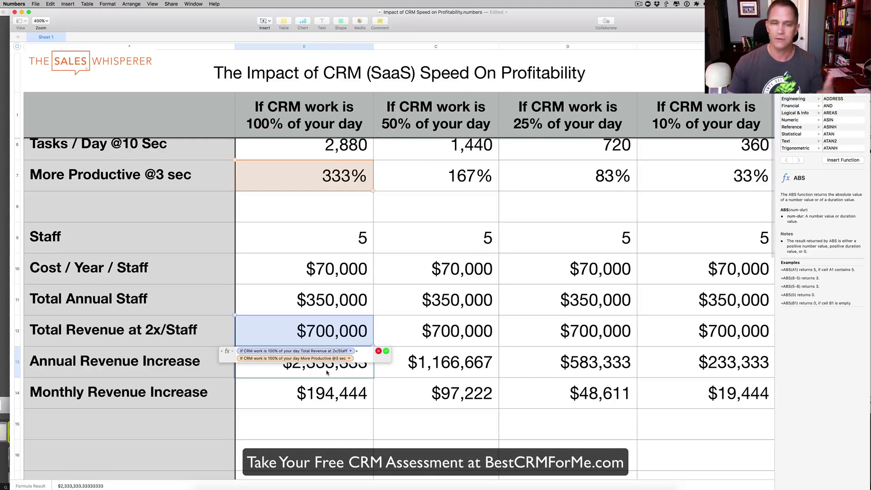
text(+)
click(339, 389)
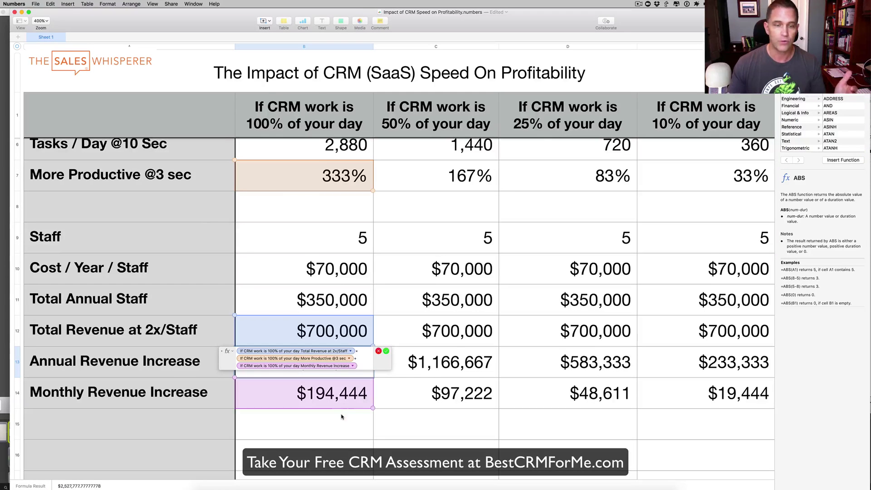
key(Return)
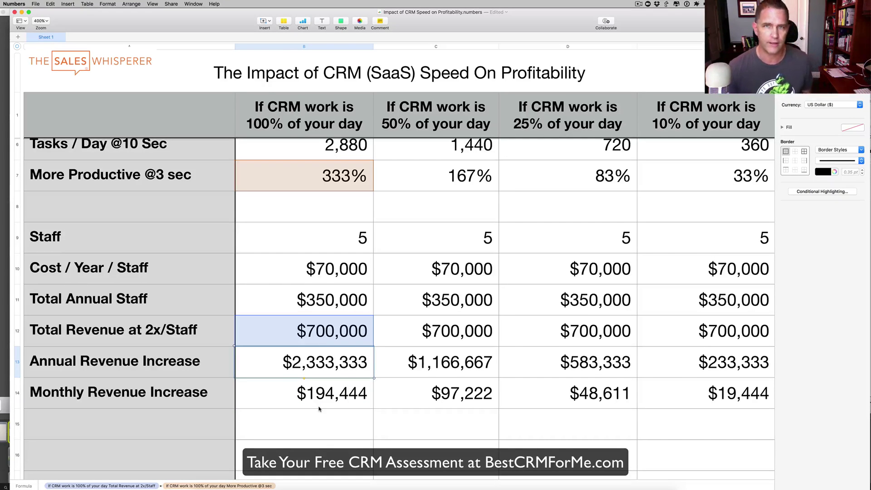
- Inspect the Monthly Revenue Increase cells for the 50%, 25% and 10% workday cases in turn
scroll(348, 390, down, 5)
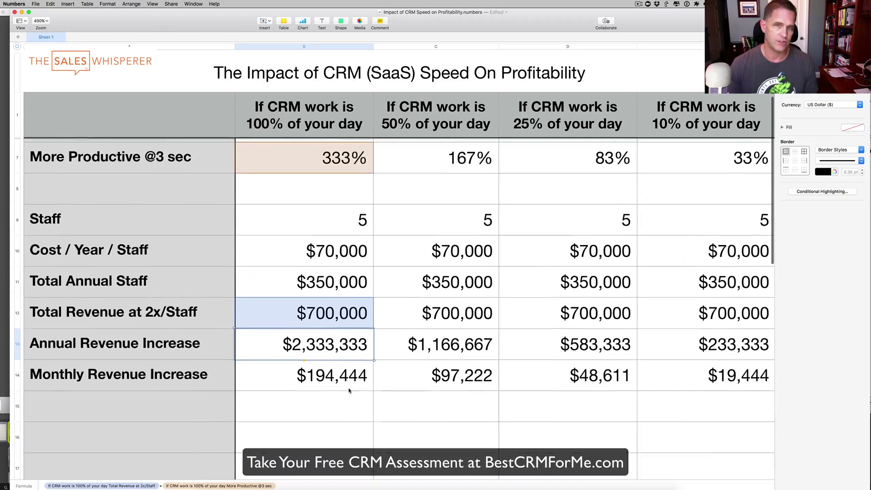
scroll(349, 390, down, 3)
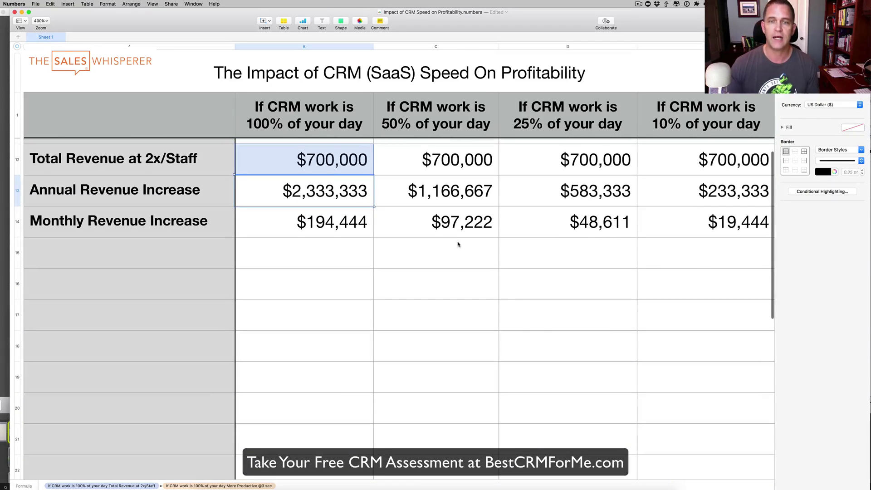
click(456, 219)
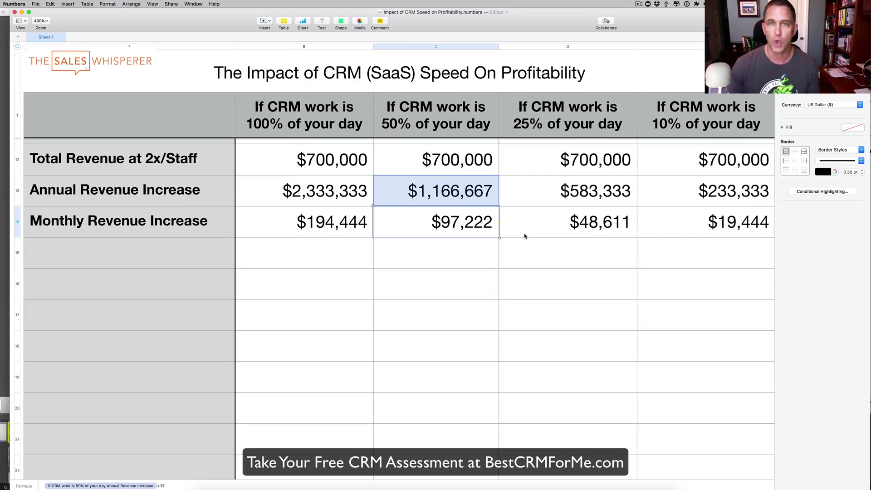
click(587, 231)
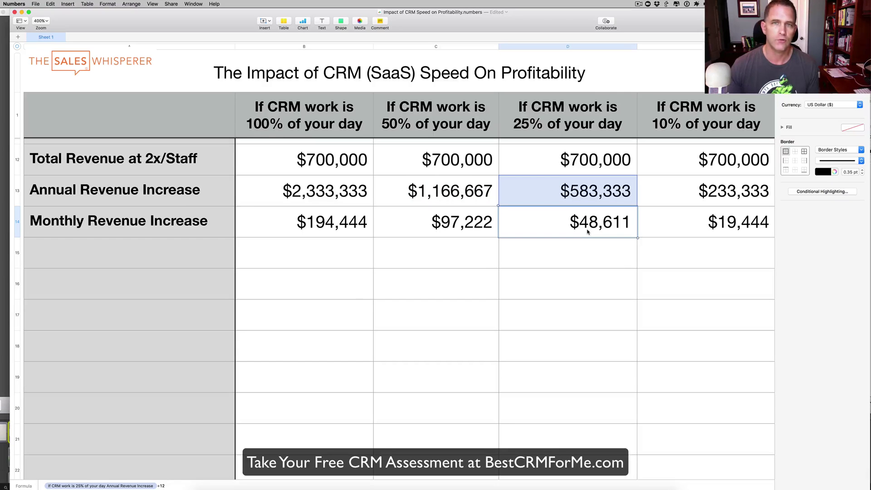
click(695, 229)
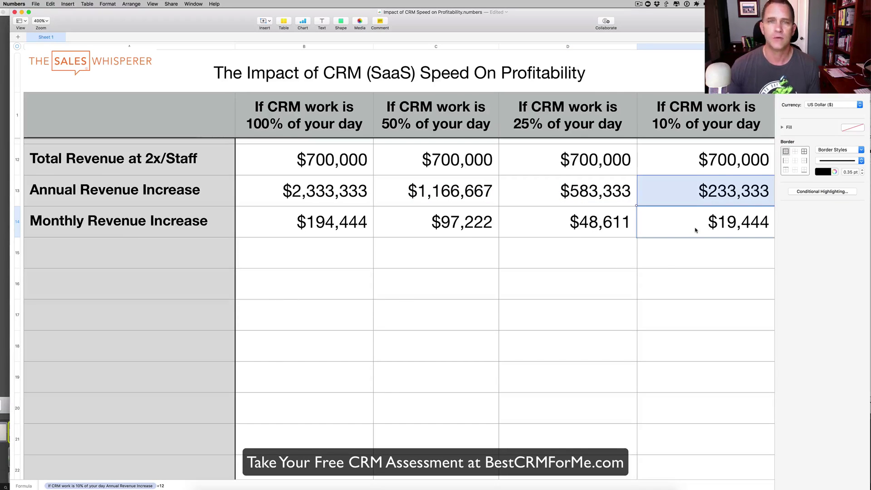